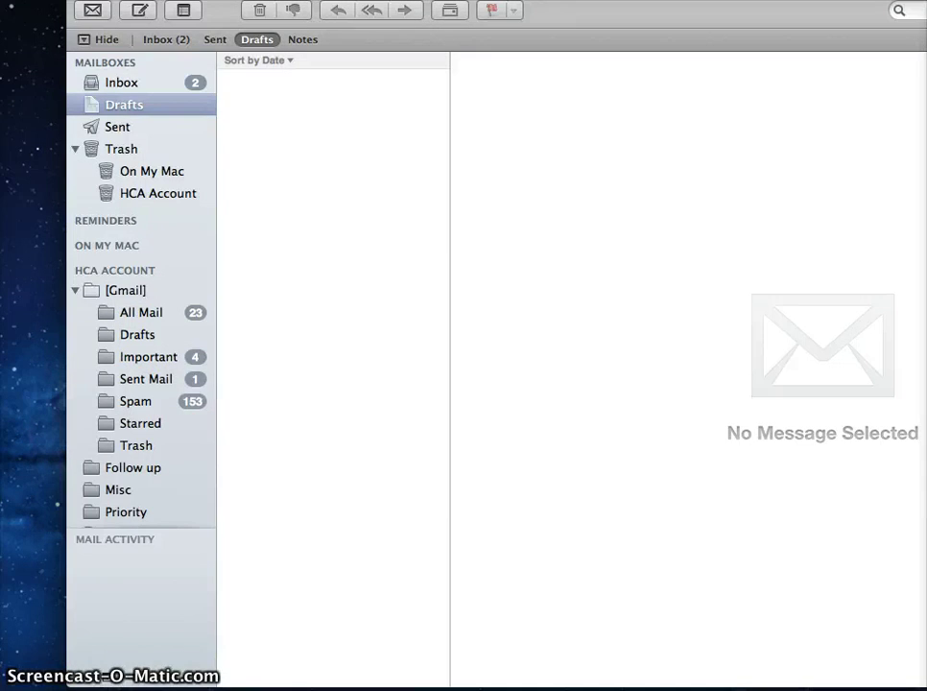
Open Mail Preferences on the Accounts pane showing the existing Google IMAP account.
click(29, 0)
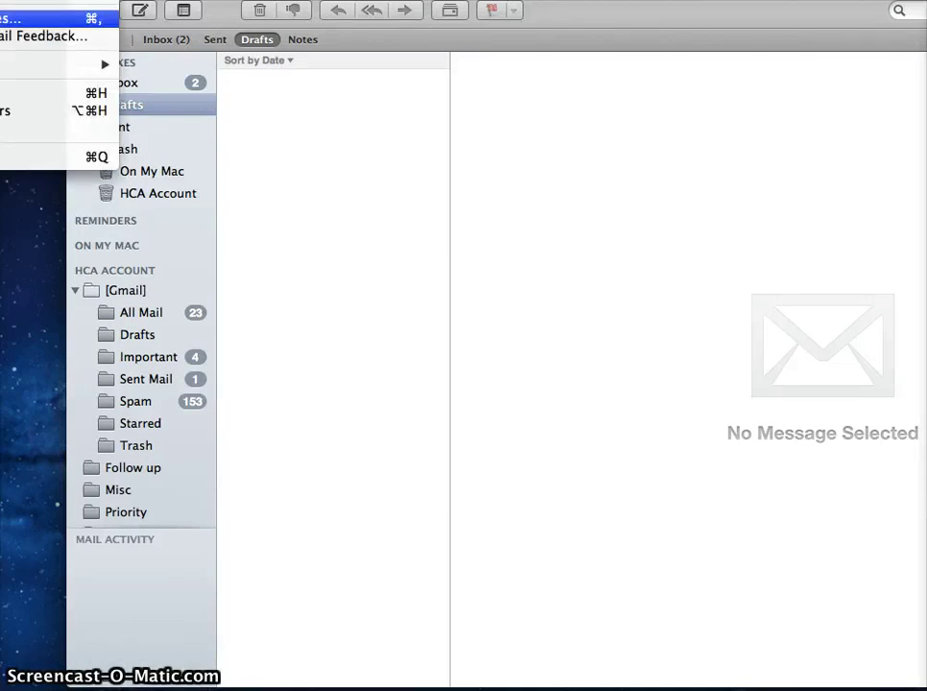
click(9, 18)
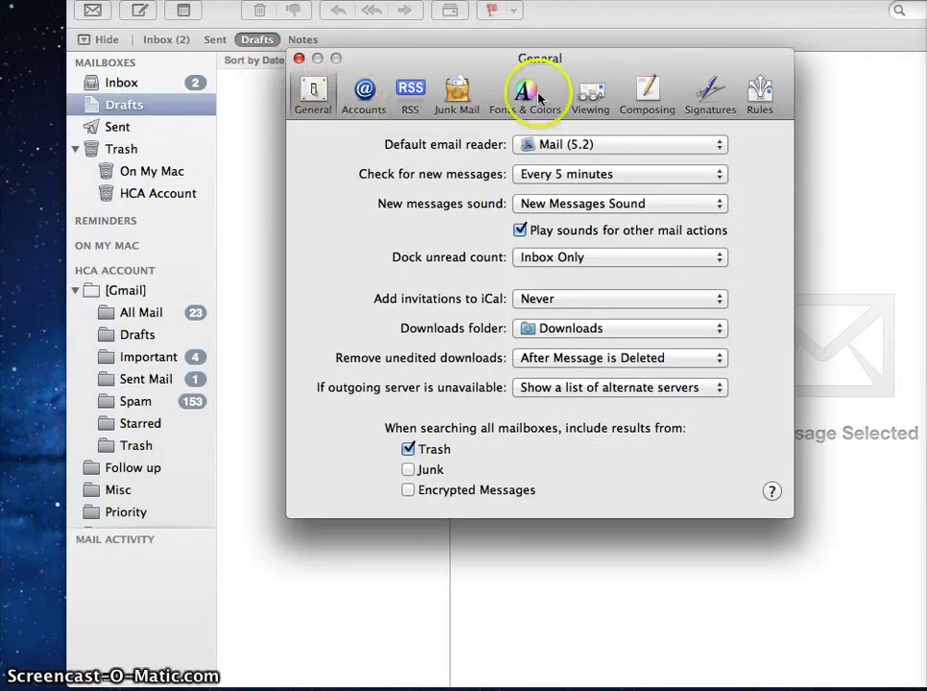
click(370, 94)
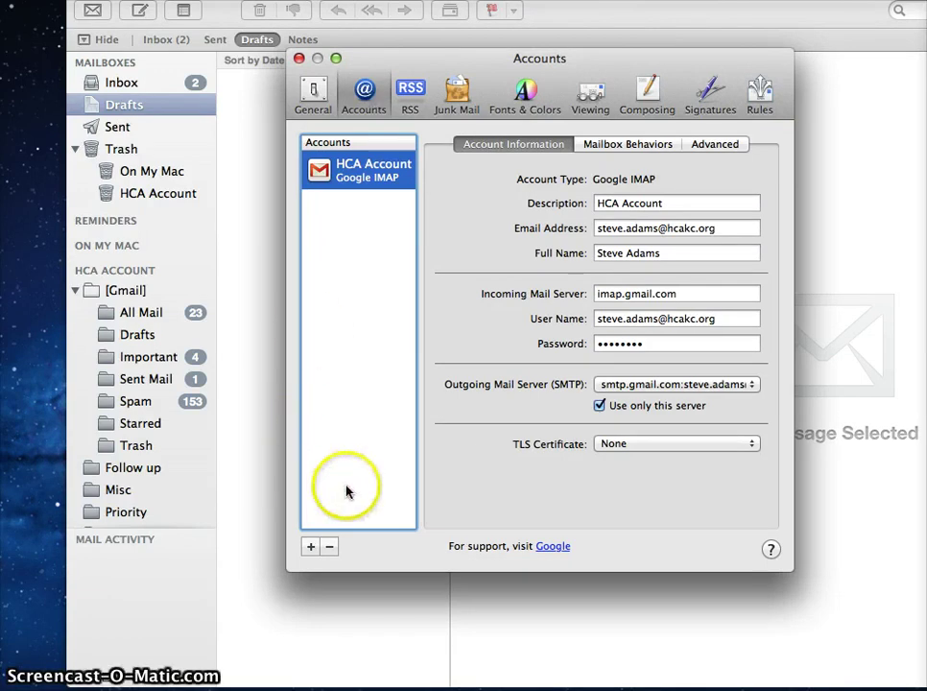
Start a new mail account with the full name 'Test Account'.
click(309, 548)
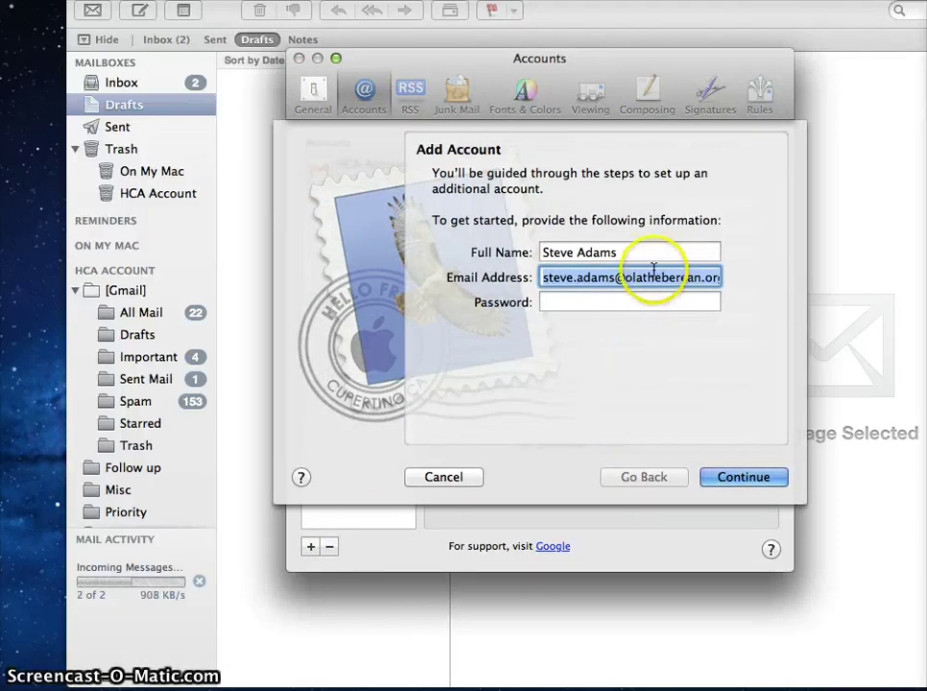
triple_click(565, 253)
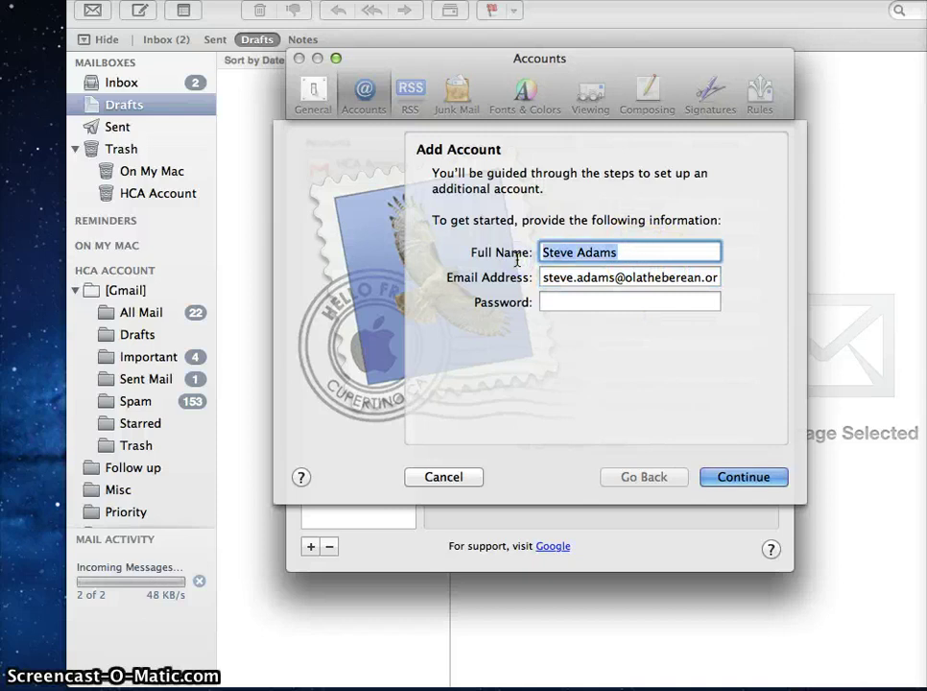
text(Test A)
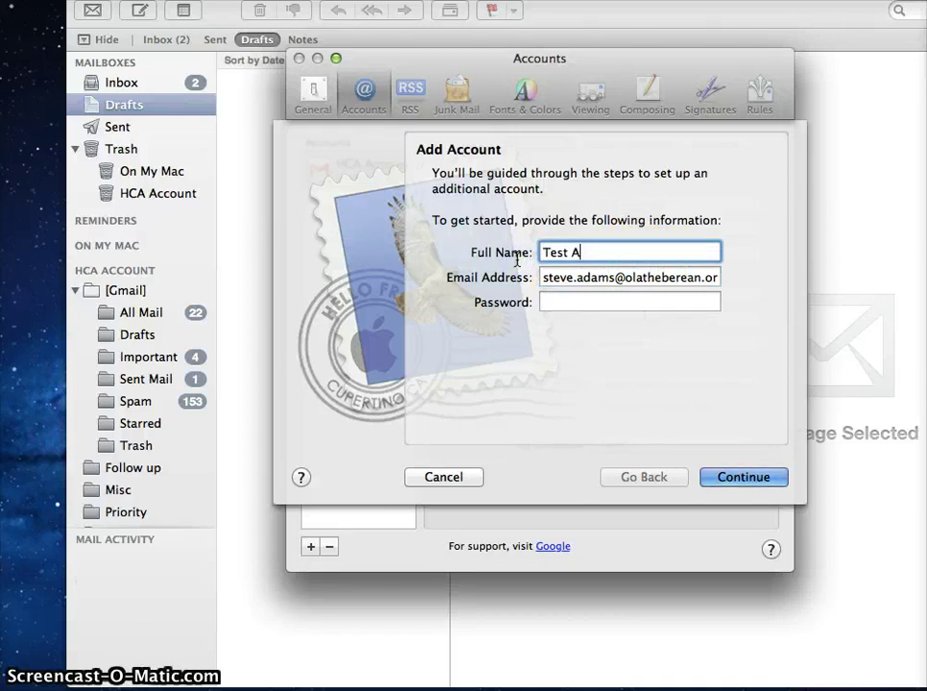
text(ccpim)
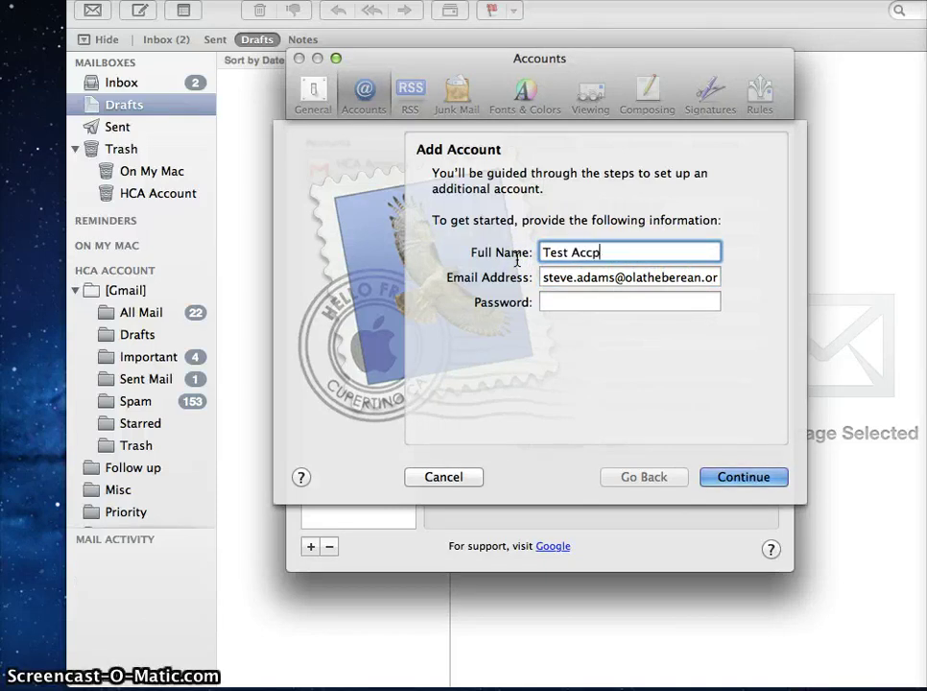
key(BackSpace)
text(t)
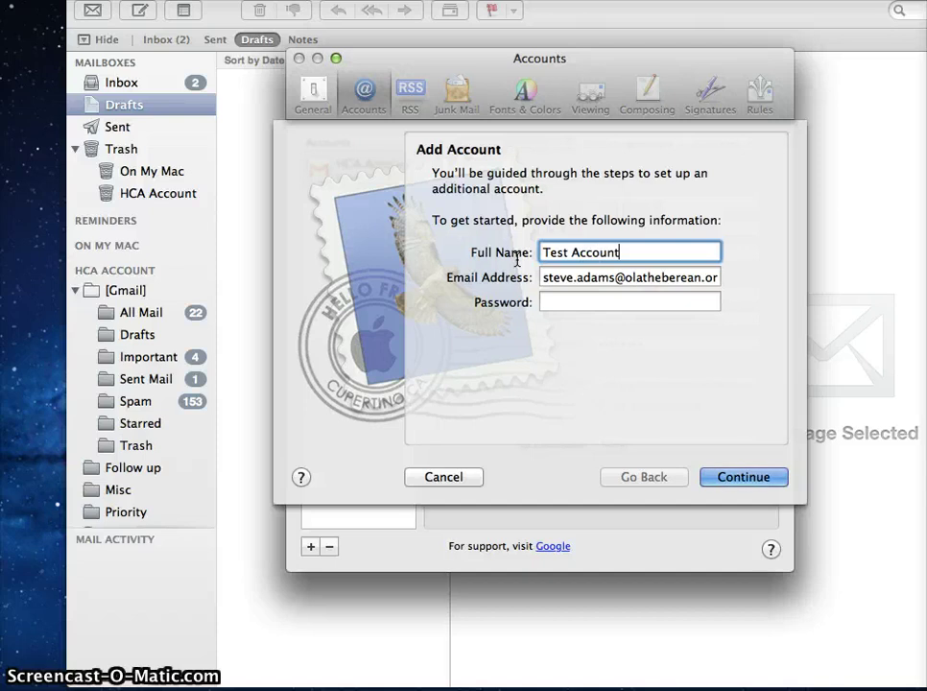
triple_click(576, 278)
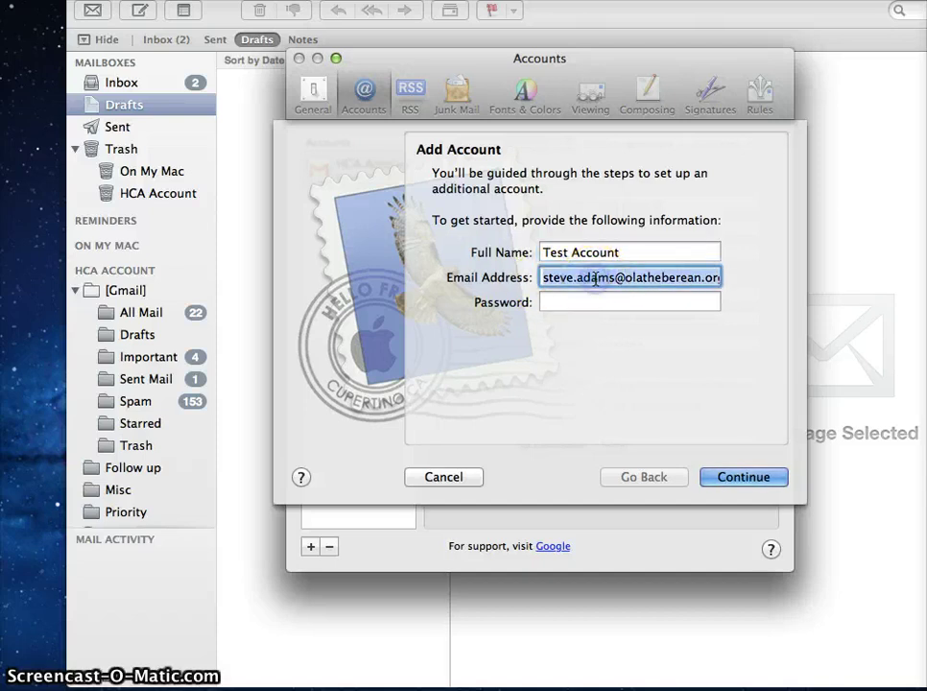
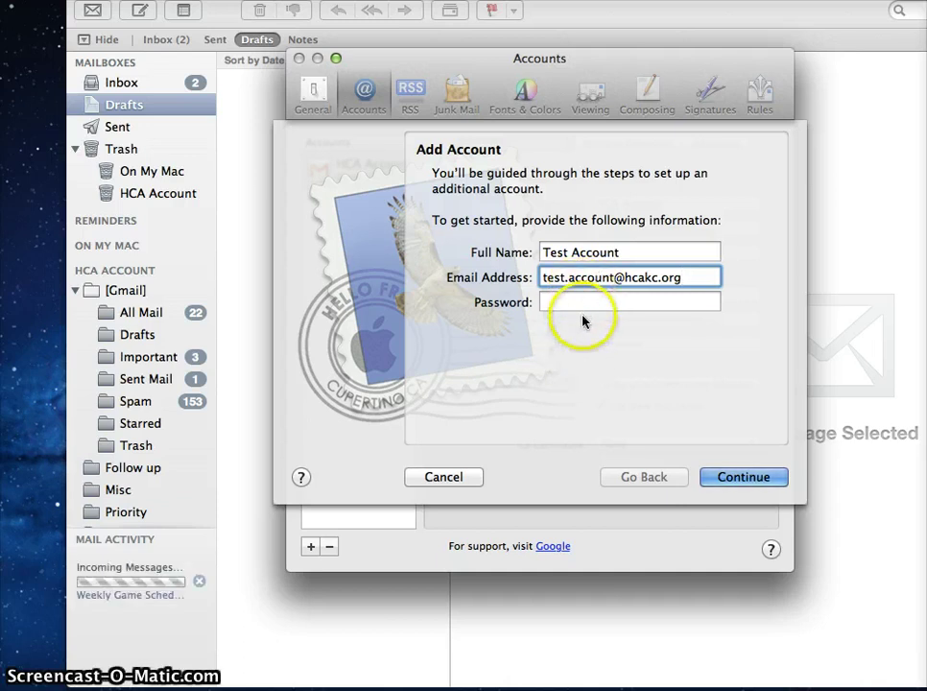
click(585, 305)
text(pas)
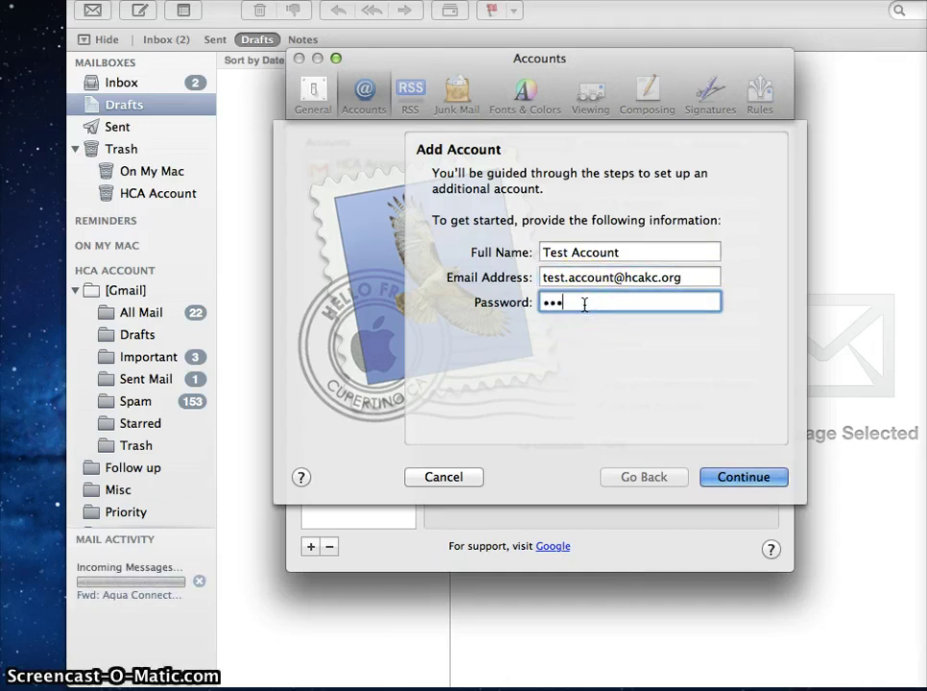
text(sword)
click(741, 477)
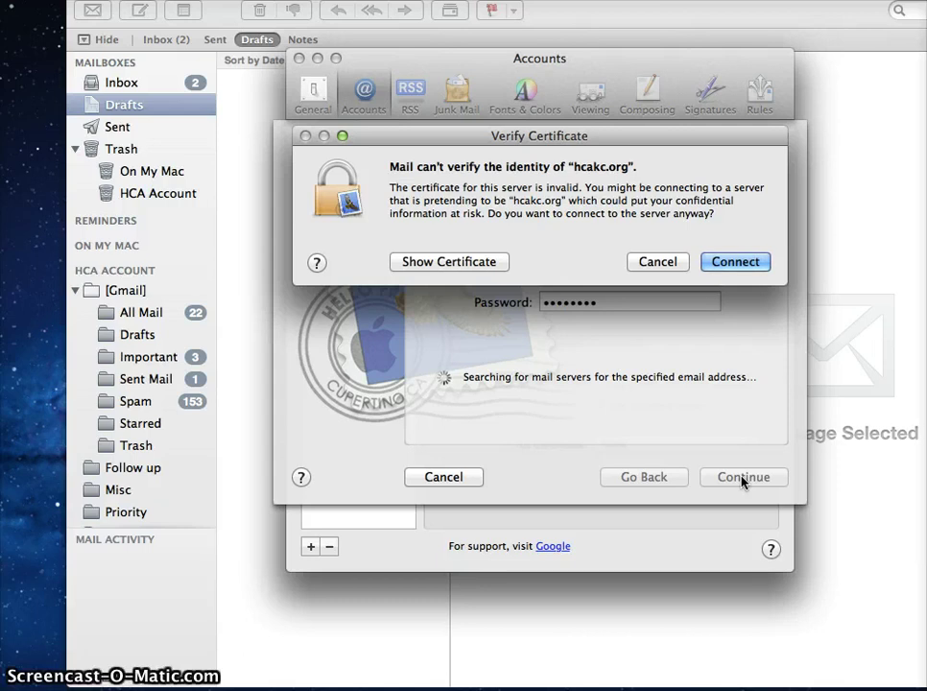
Accept the hcakc.org certificate warning and choose IMAP as the account type.
click(735, 262)
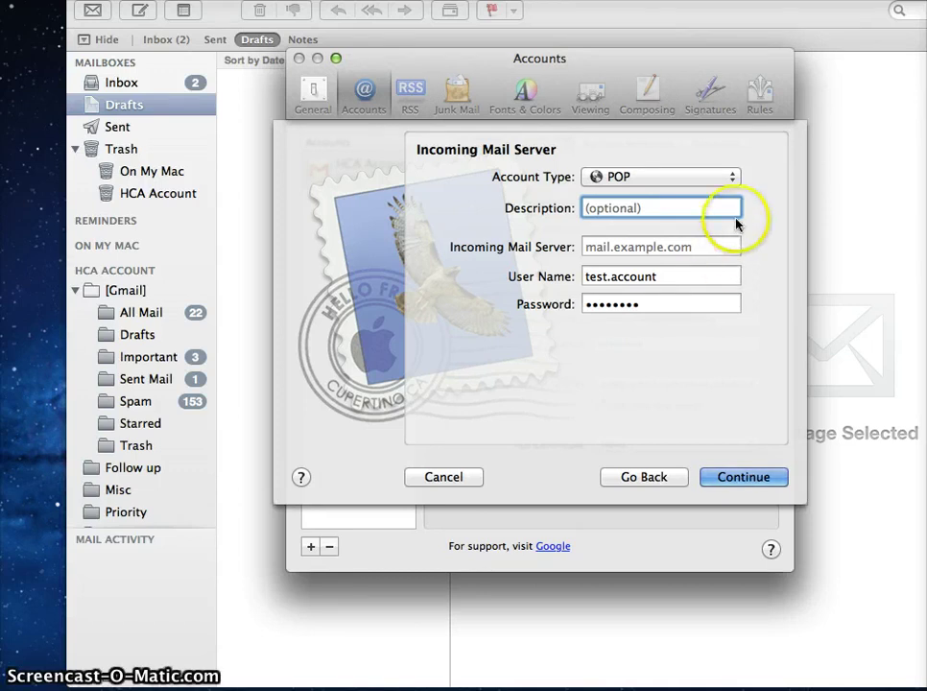
click(736, 177)
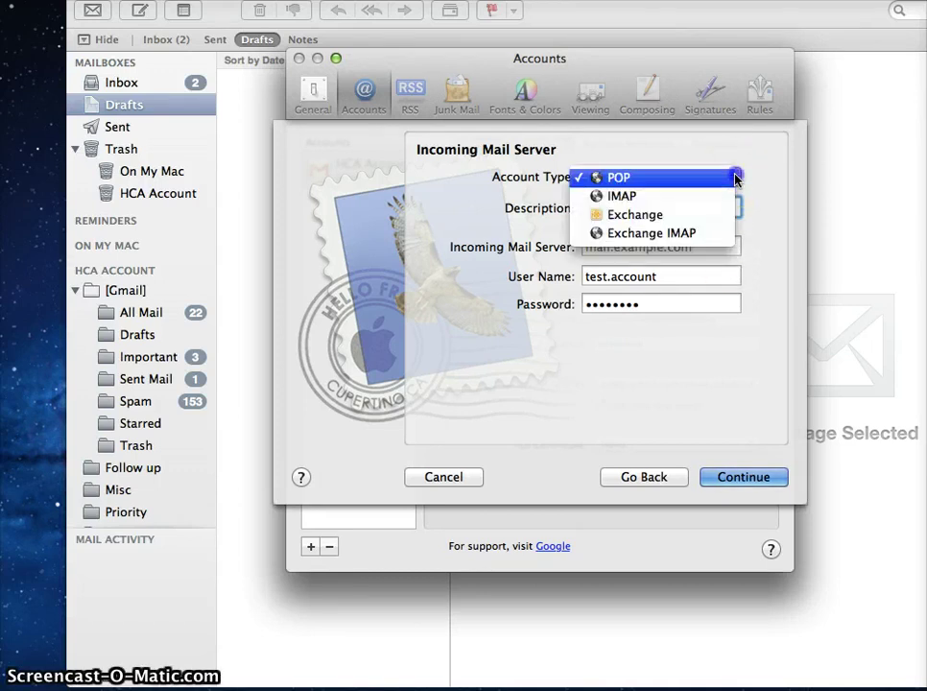
click(628, 197)
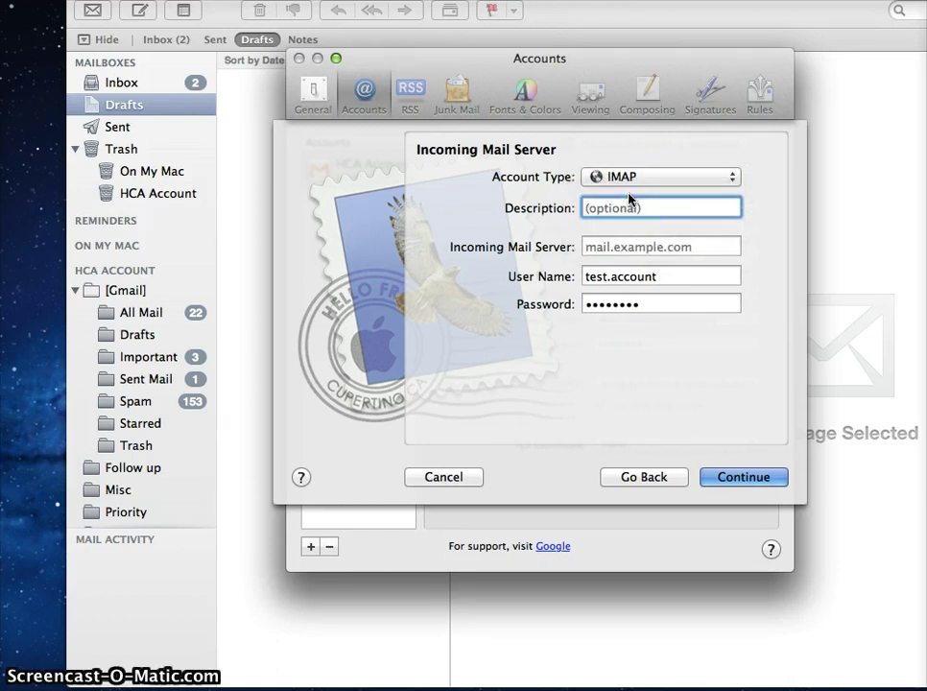
click(626, 248)
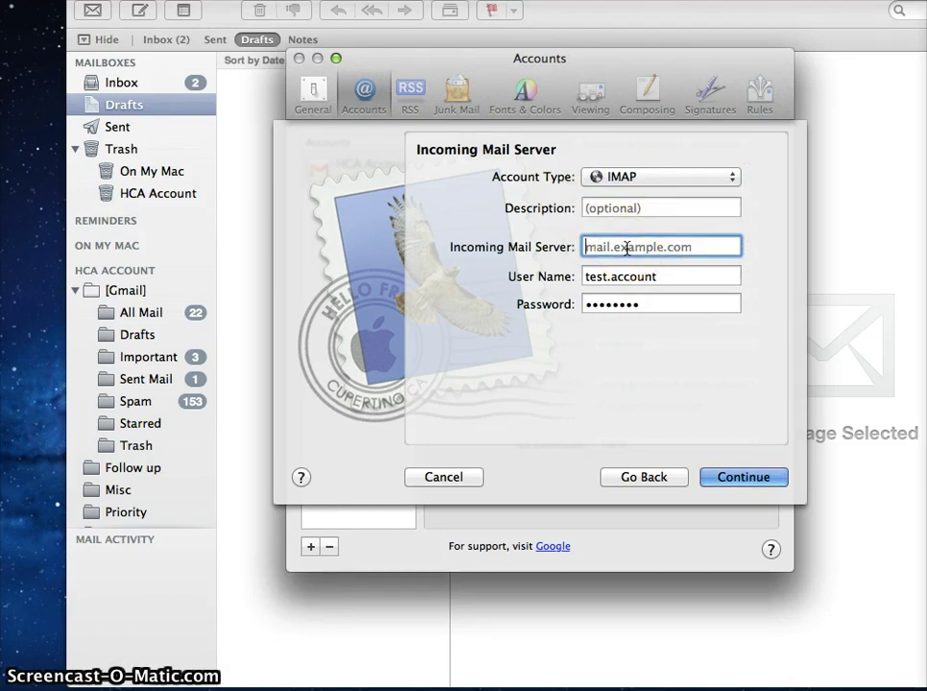
text(im)
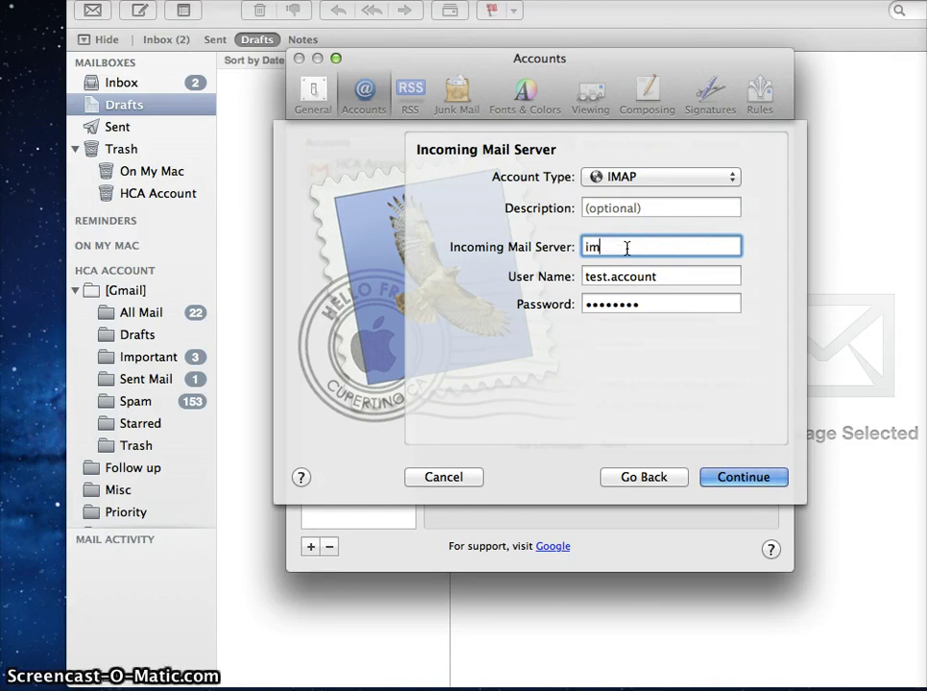
text(ap.gmai)
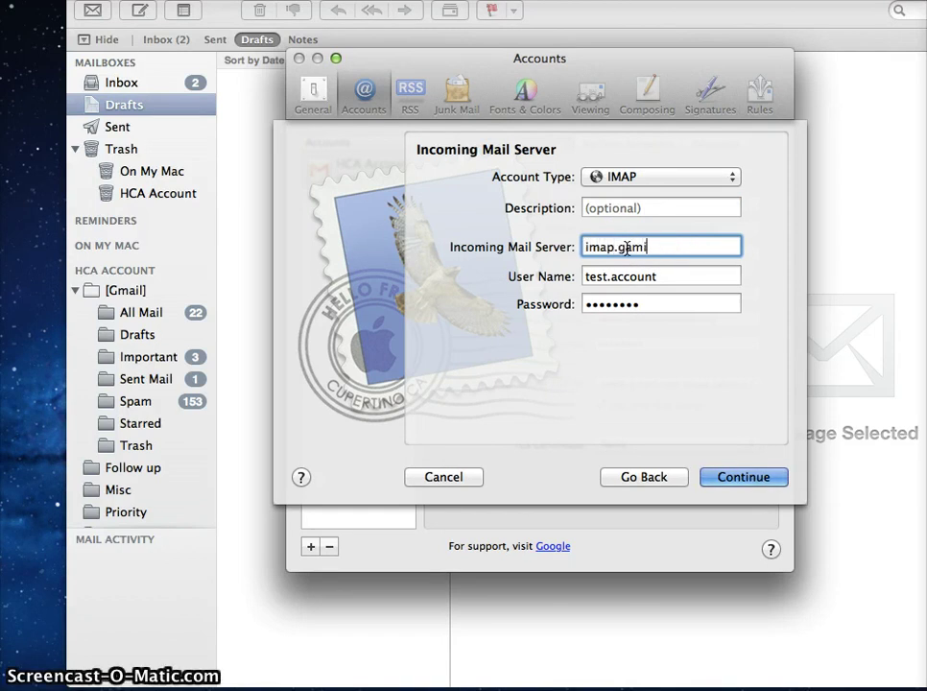
key(BackSpace)
key(BackSpace)
text(mail.c)
text(om)
click(664, 278)
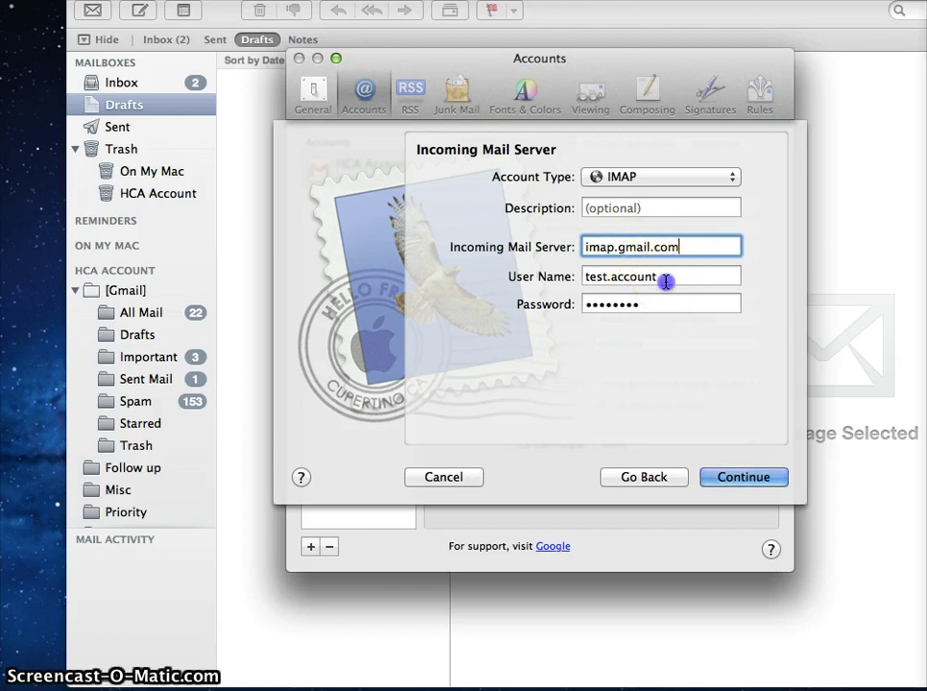
text(@hc)
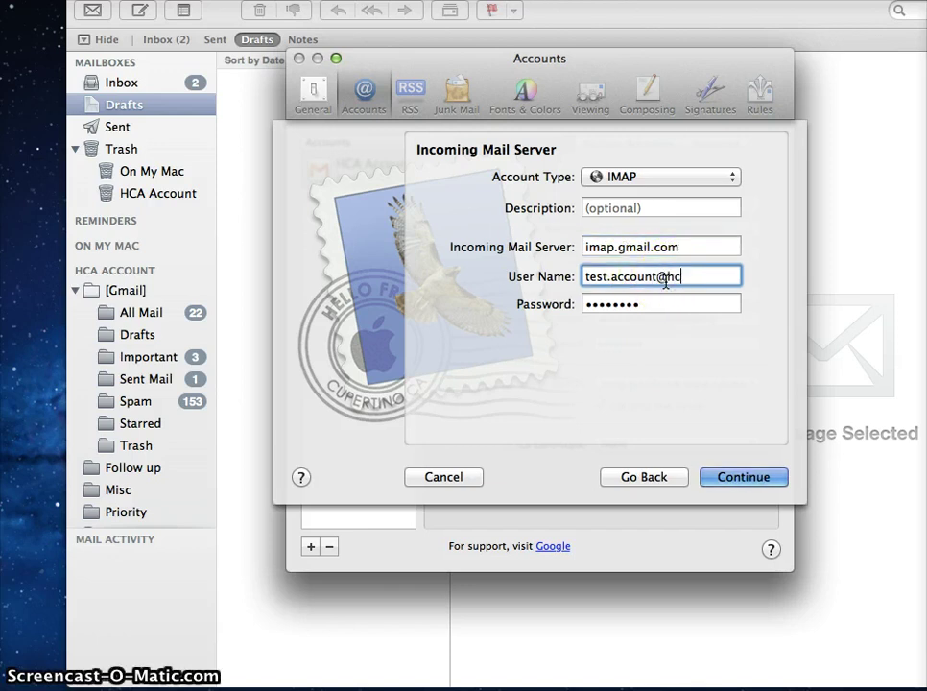
text(akc.org)
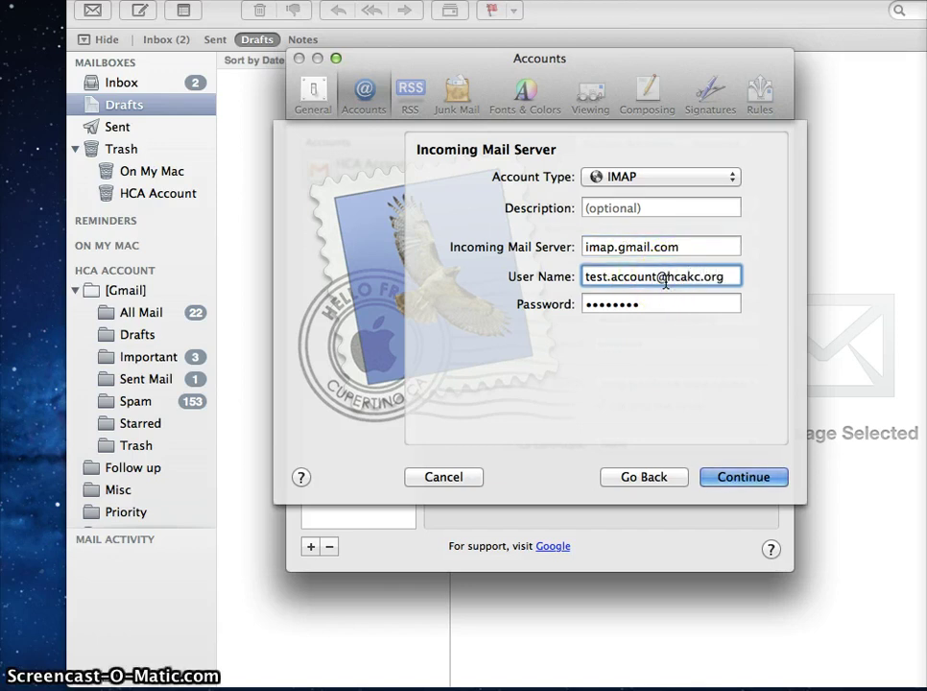
click(740, 485)
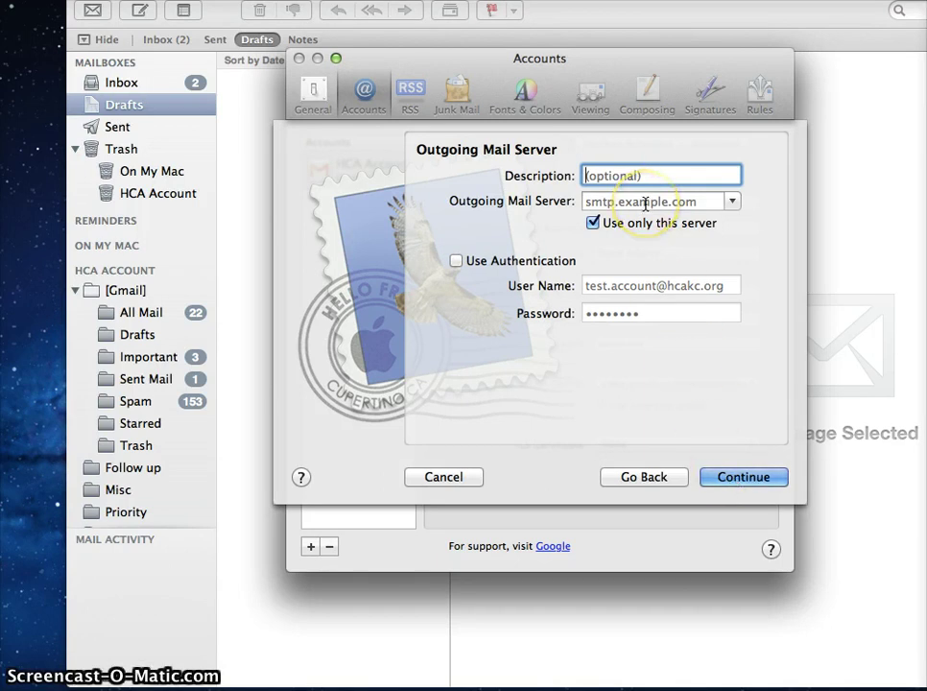
Enter outgoing server 'smpt.gmail.com' with authentication enabled and submit.
text(smtp)
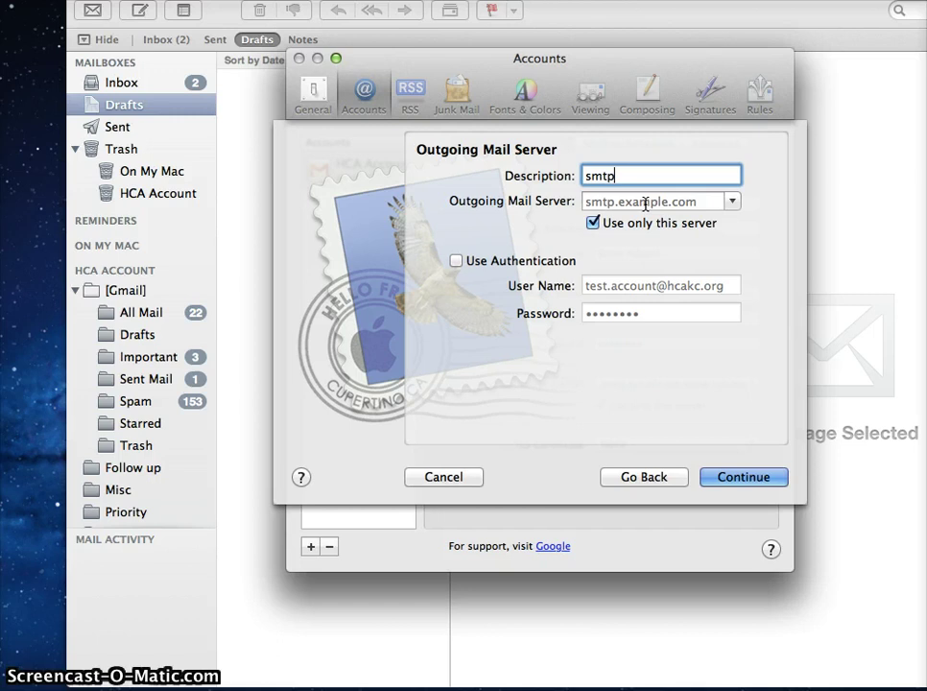
key(BackSpace)
key(BackSpace)
key(BackSpace)
key(BackSpace)
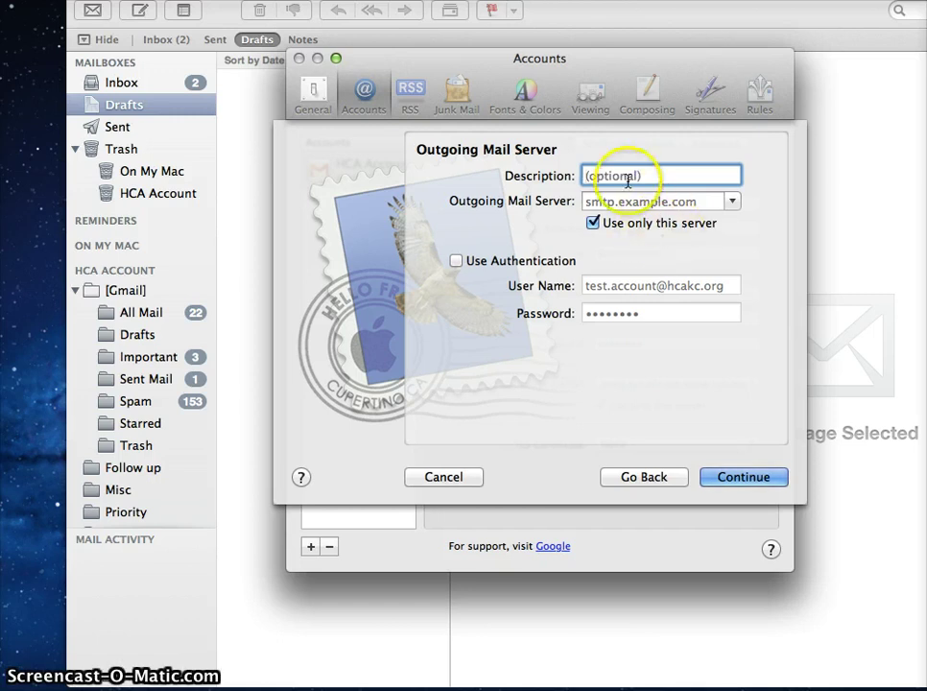
click(638, 202)
text(smpt.)
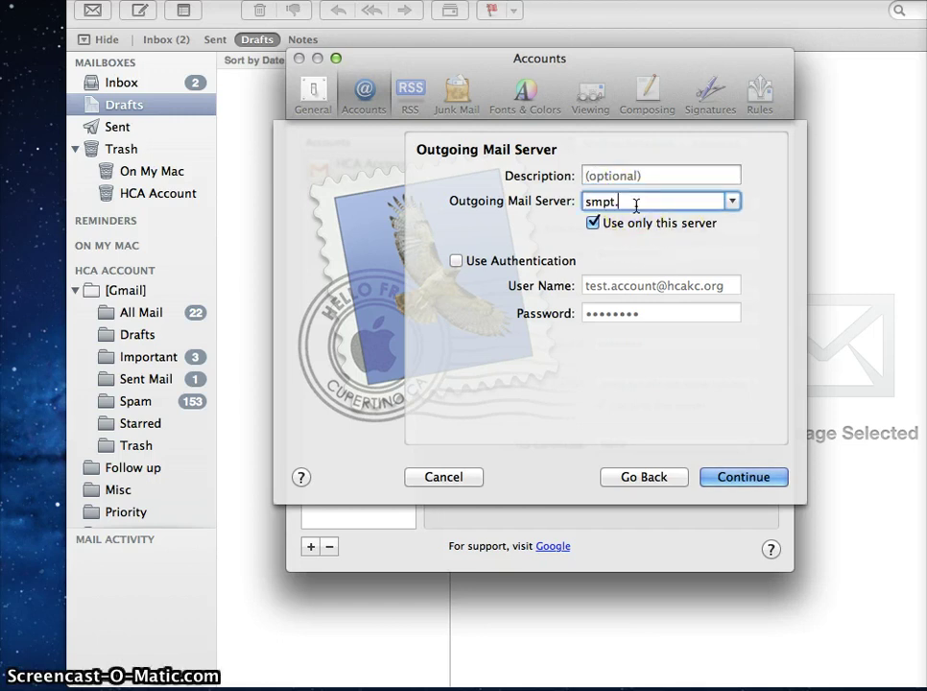
text(gmail.)
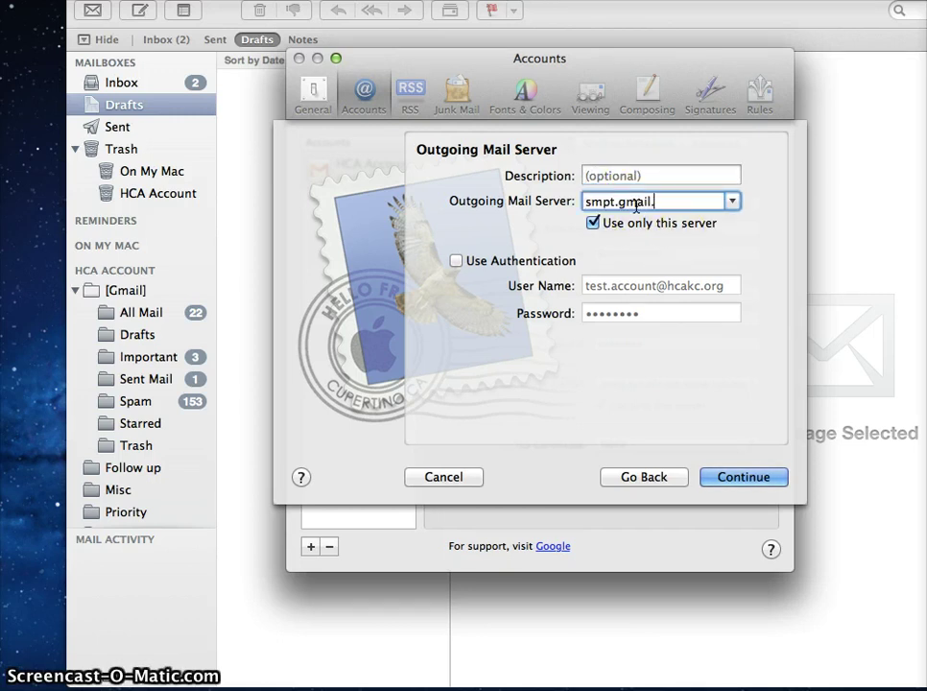
text(com)
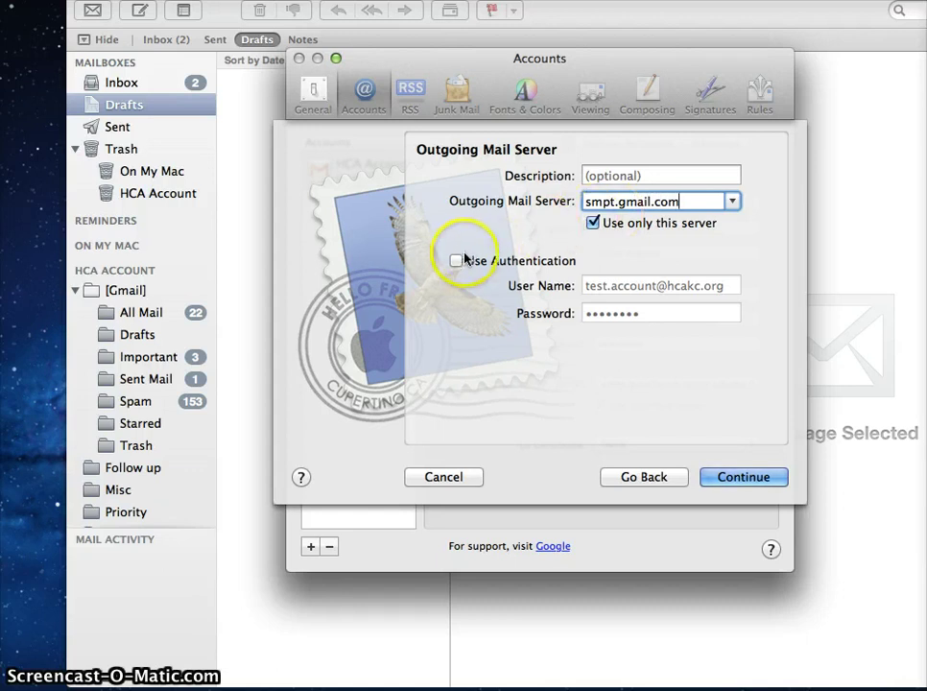
click(458, 260)
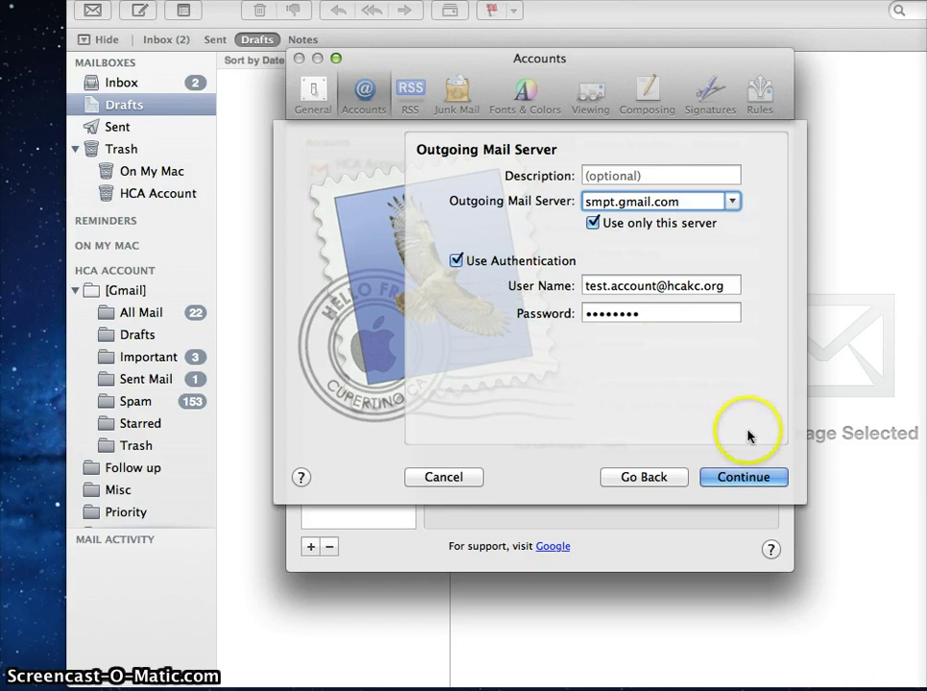
click(745, 476)
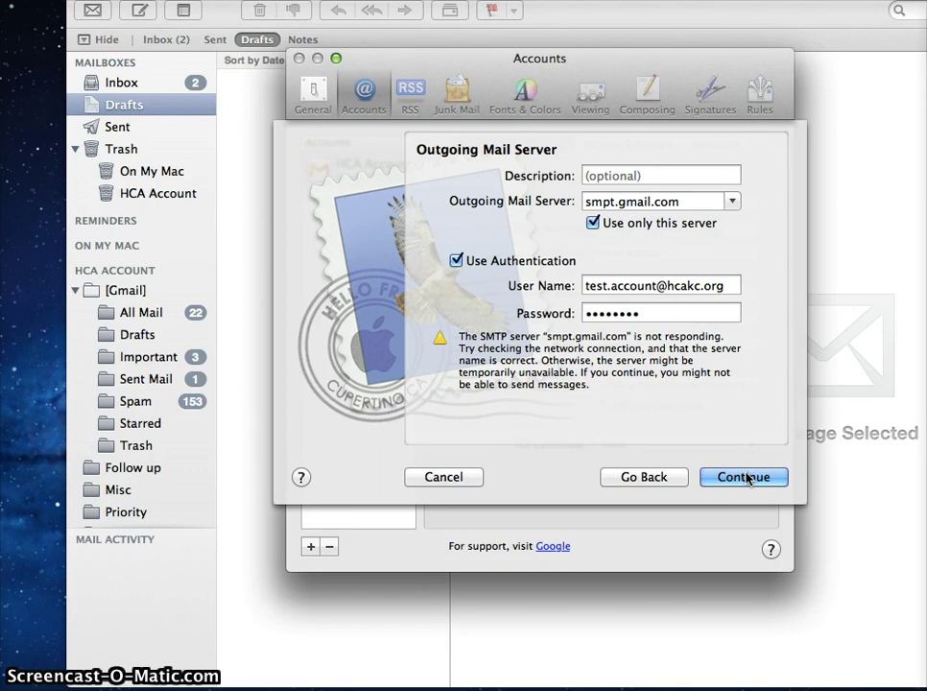
click(749, 470)
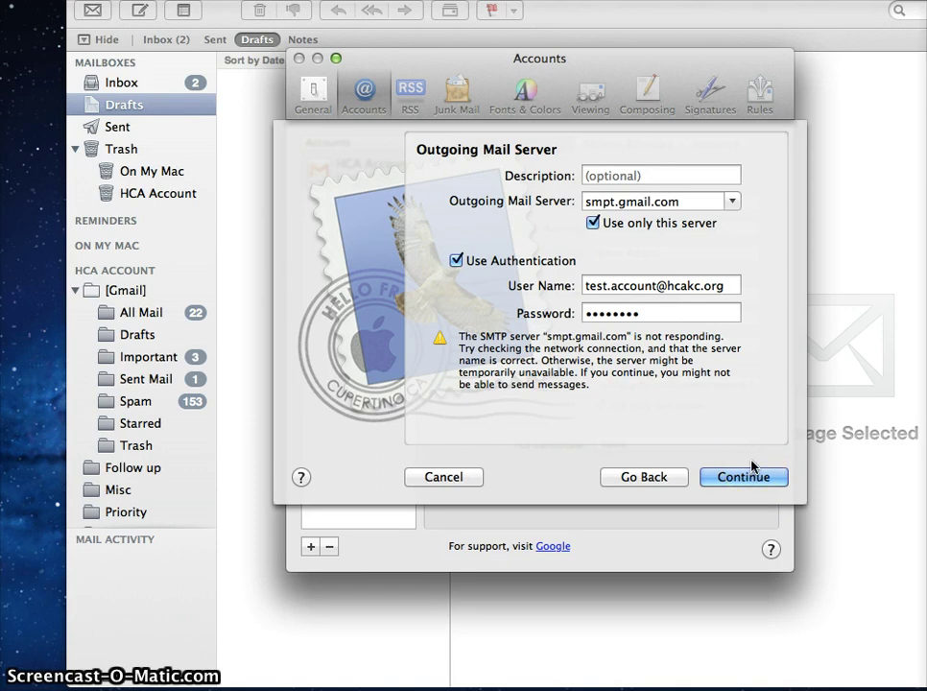
Correct the outgoing server name from 'smpt' to smtp.gmail.com.
click(614, 202)
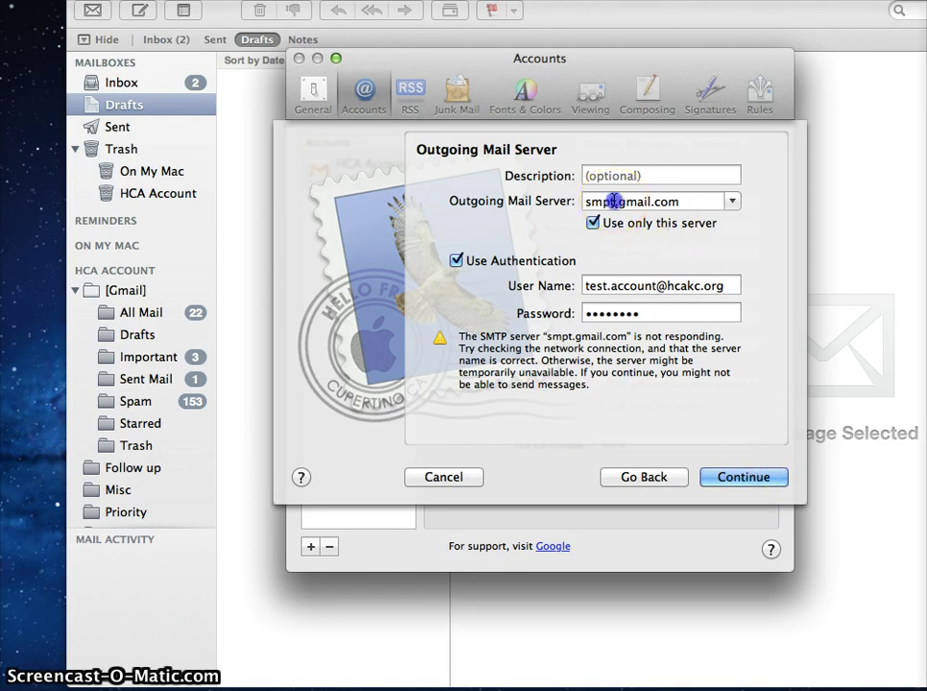
key(BackSpace)
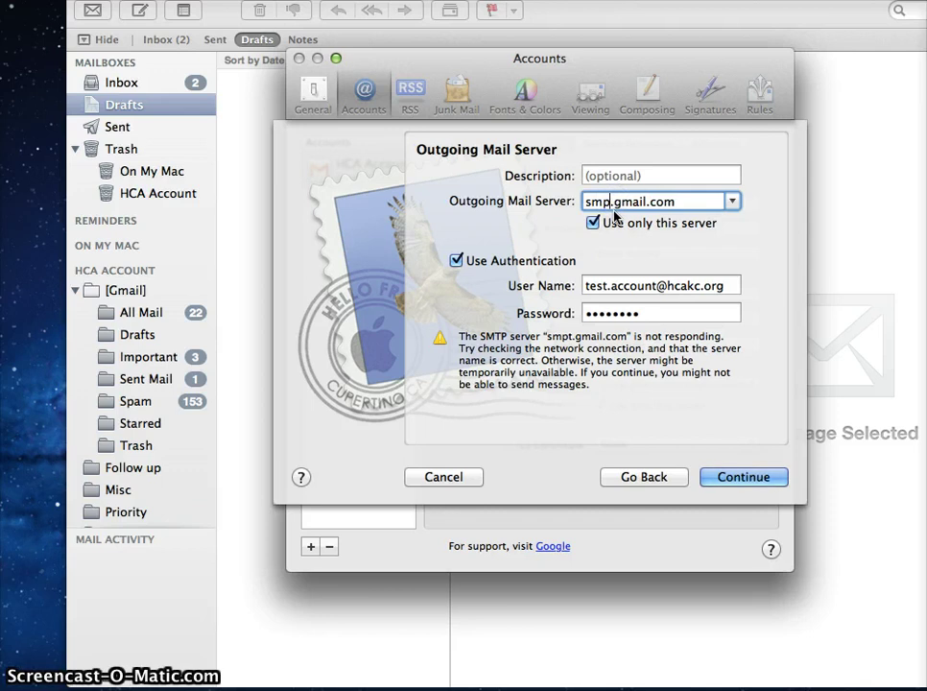
text(tp)
key(BackSpace)
key(BackSpace)
key(BackSpace)
text(tp)
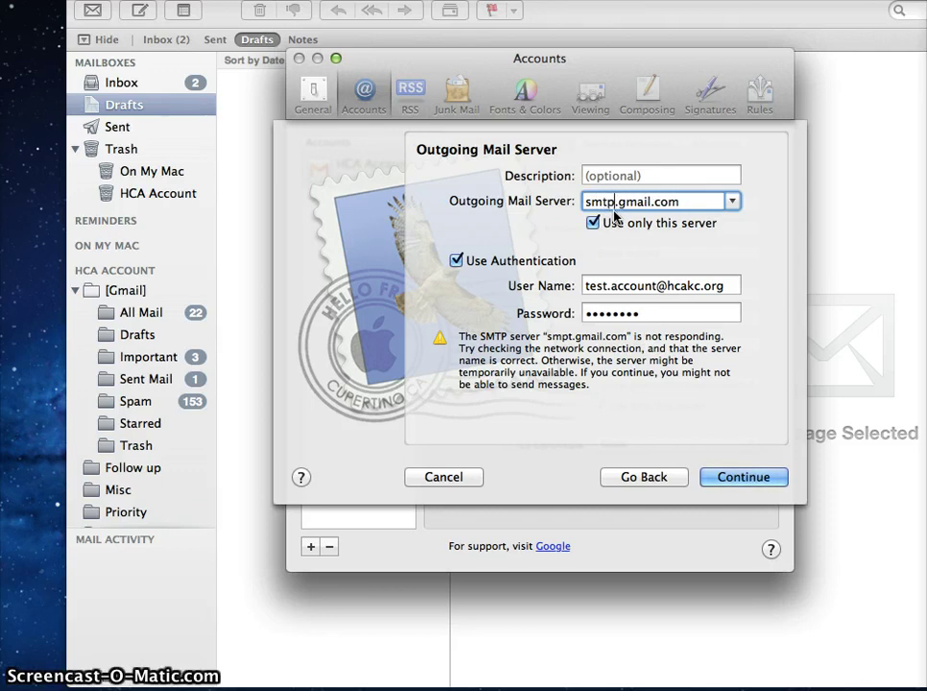
Submit the corrected outgoing settings and create the Hcakc IMAP account.
click(741, 477)
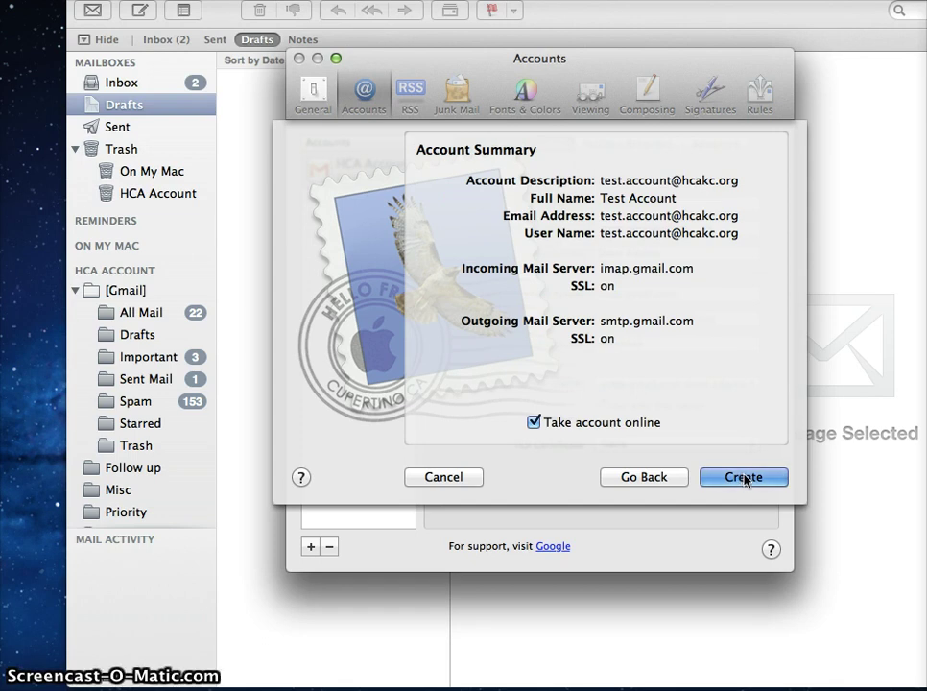
click(743, 476)
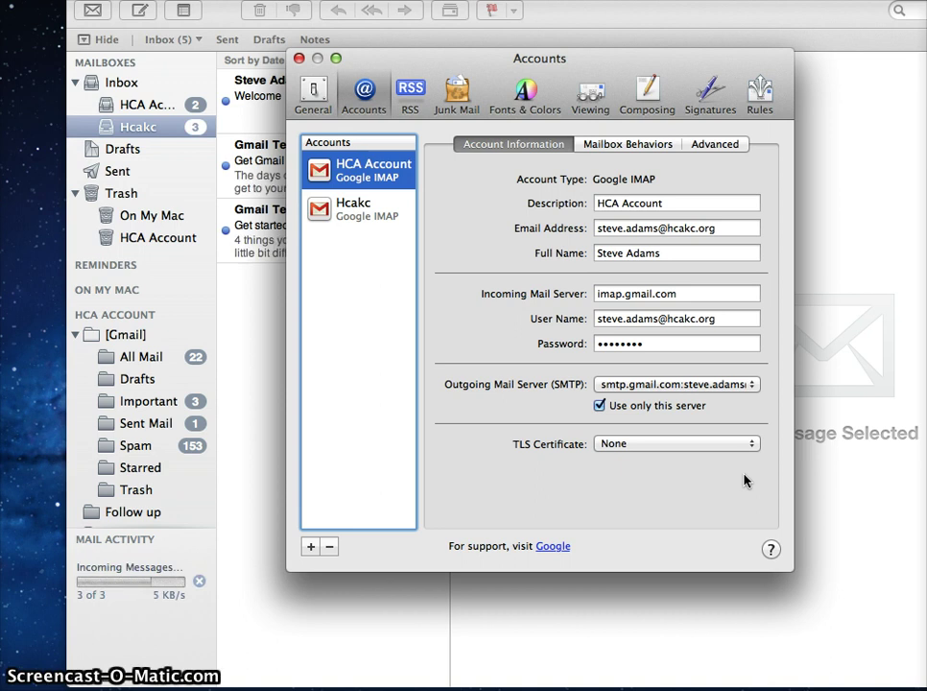
Close the Accounts preferences and view the Welcome message in the Hcakc inbox.
click(298, 59)
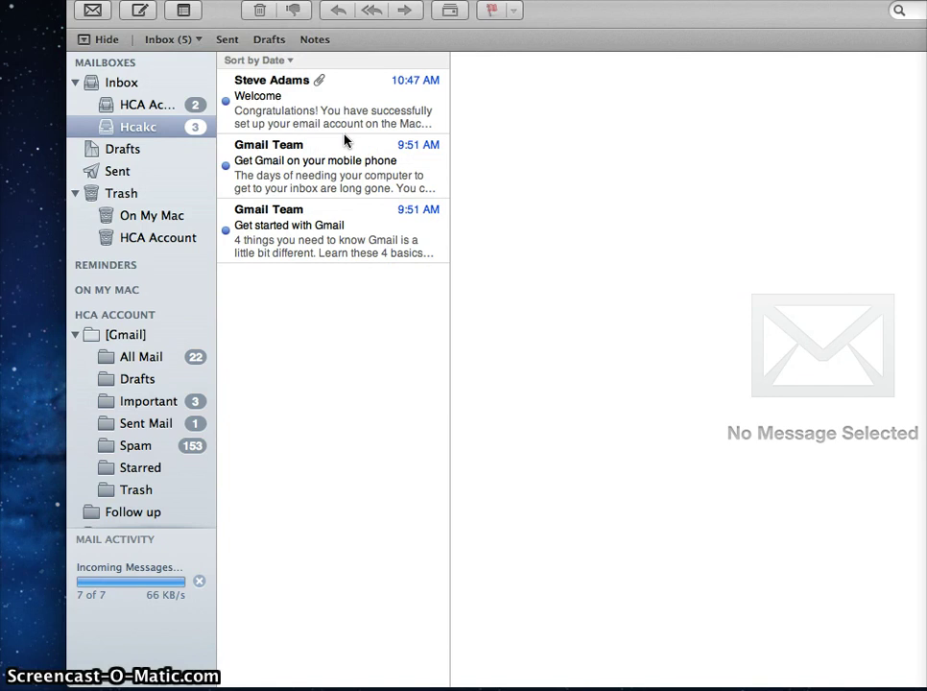
click(326, 208)
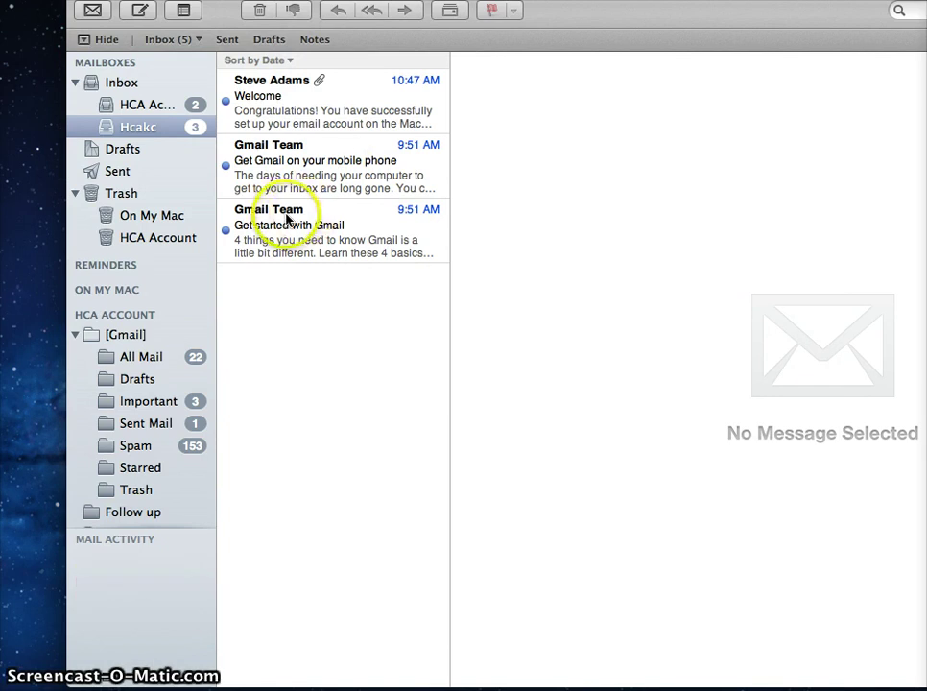
click(313, 115)
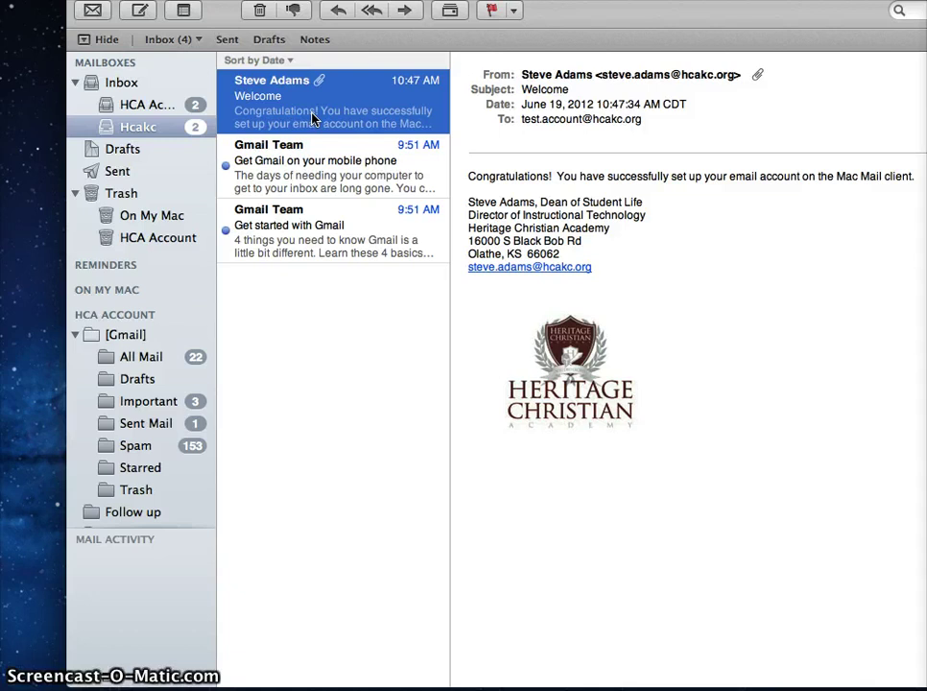